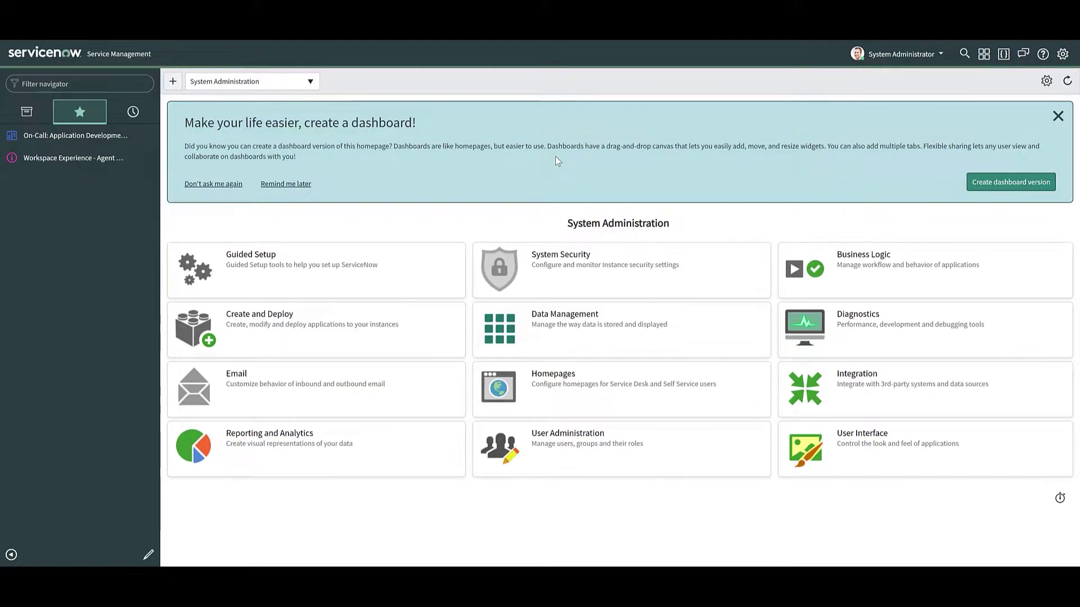
# - Filter the navigator with 'actions &' to list Workspace Experience's Actions & Components
pyautogui.click(99, 89)
pyautogui.write('actions &')
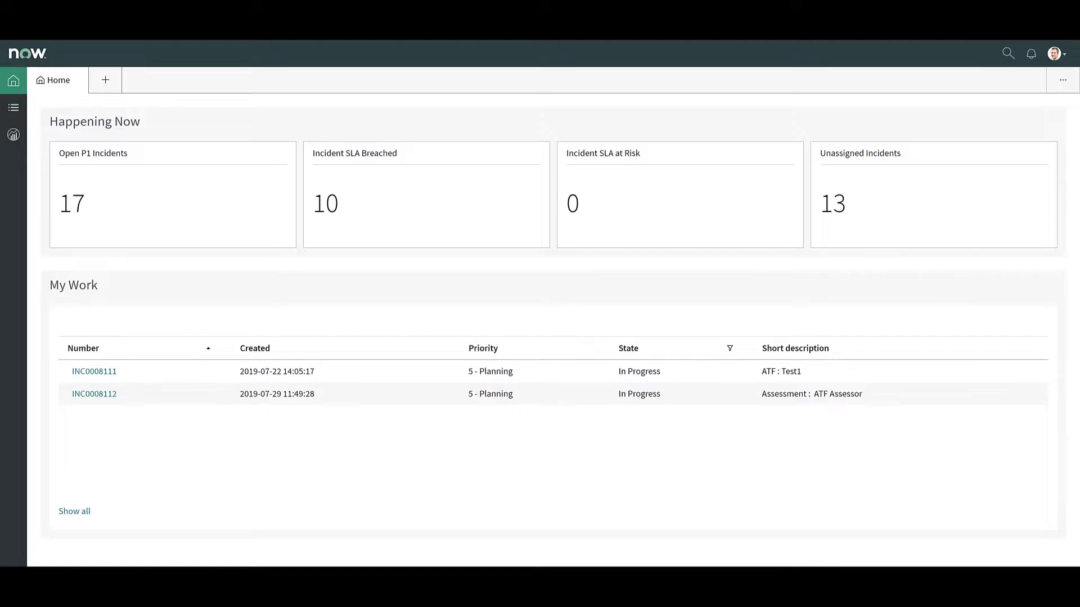
# - Open the All incidents list of 67 records and select incident INC0009009
pyautogui.click(17, 109)
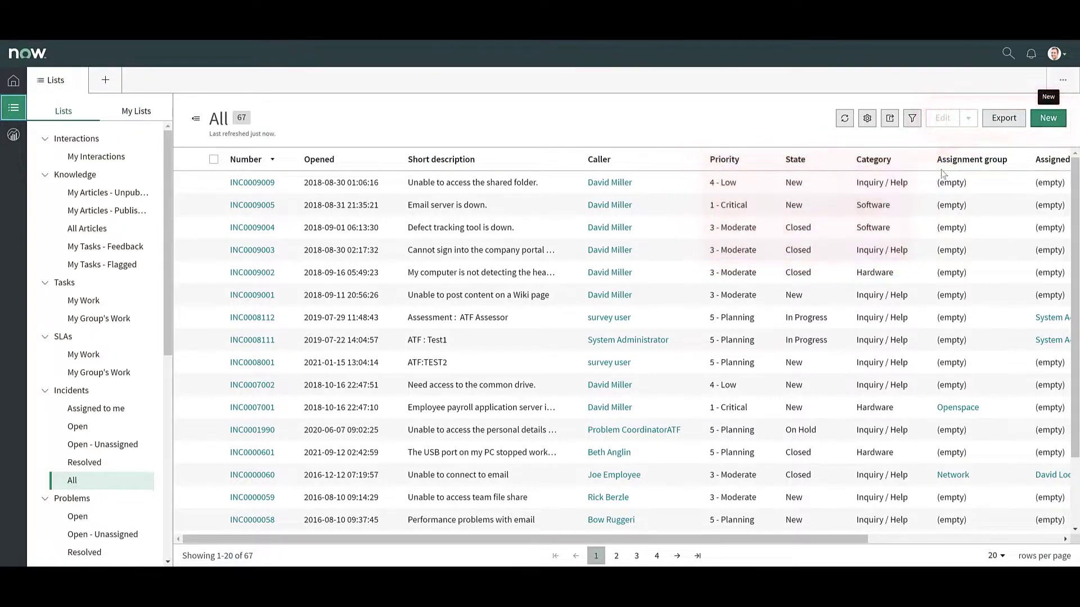
pyautogui.click(263, 184)
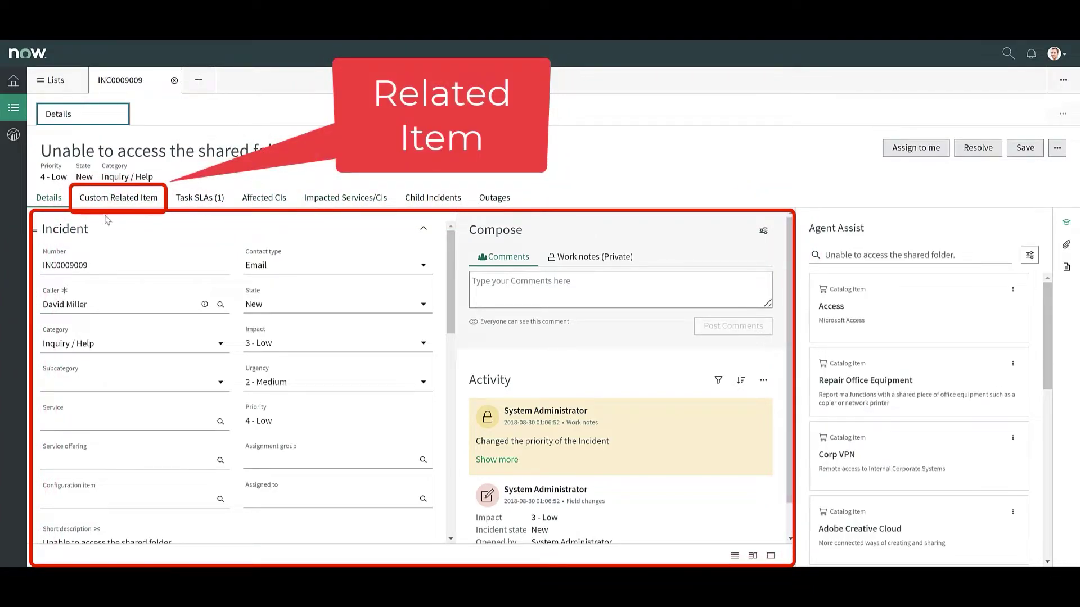
# - Show INC0009009's Custom Related Item (Foo, Bar, Baz), then its Task SLAs list
pyautogui.click(106, 201)
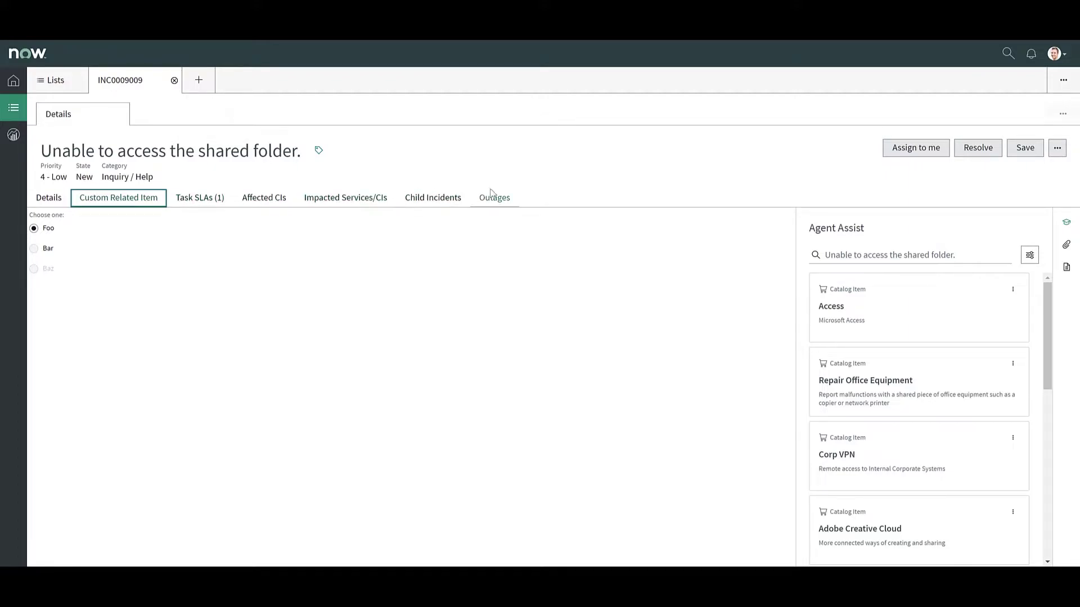
pyautogui.click(212, 206)
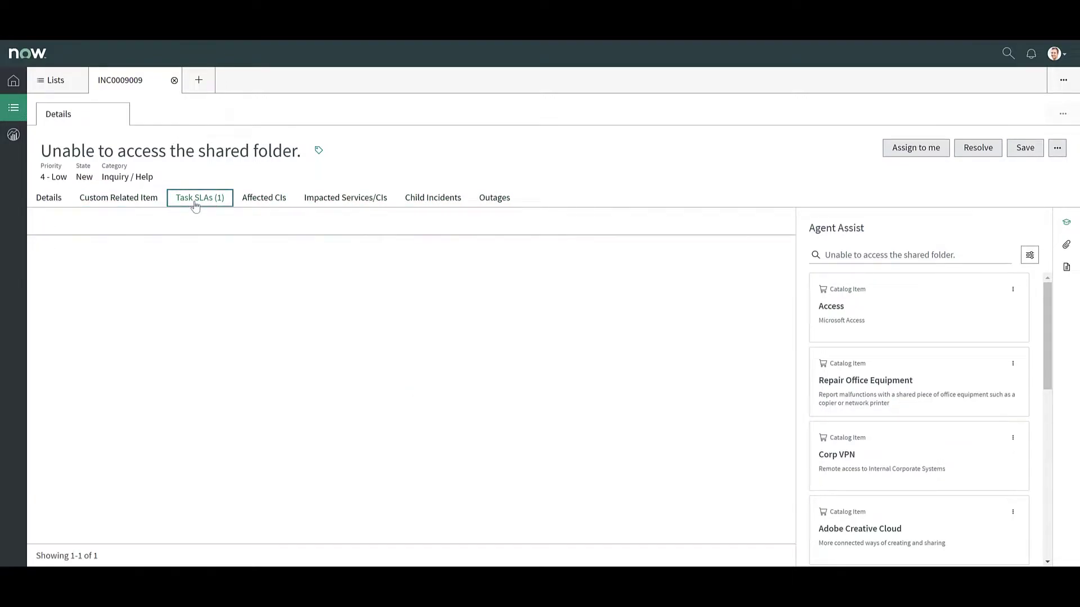
# - Switch the incident's related list to Child Incidents, which shows 0 records
pyautogui.click(427, 201)
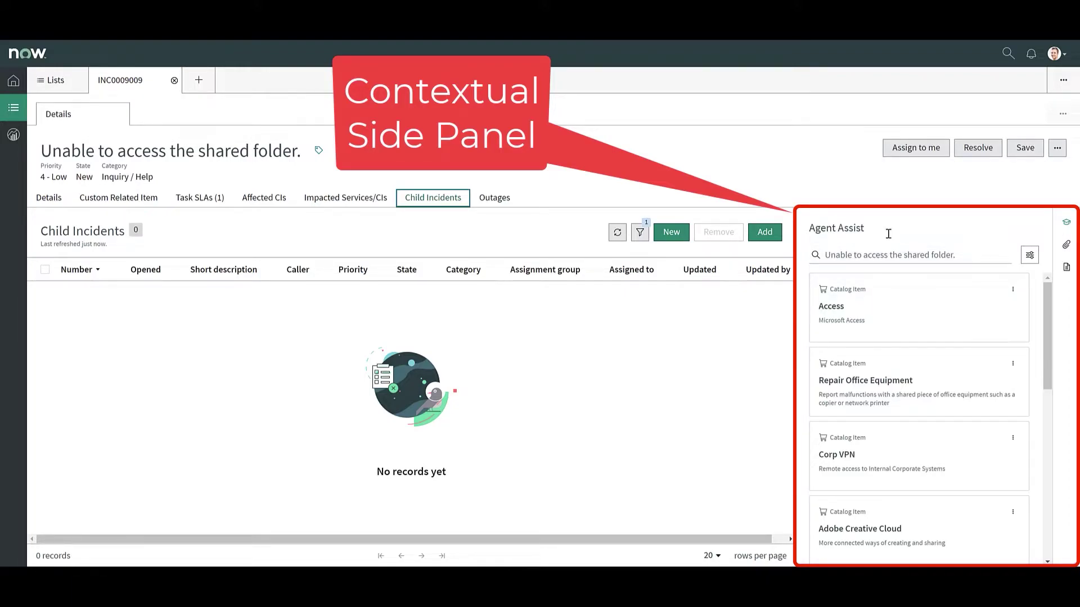
# - Browse the incident's attachments and templates, then return to its Details form
pyautogui.click(1065, 245)
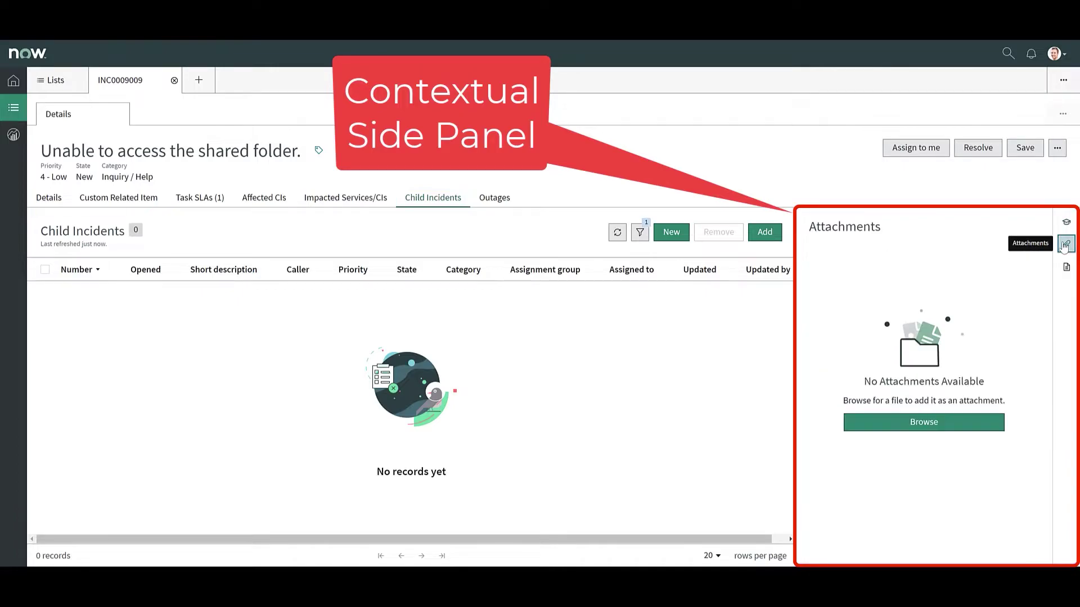
pyautogui.click(1065, 266)
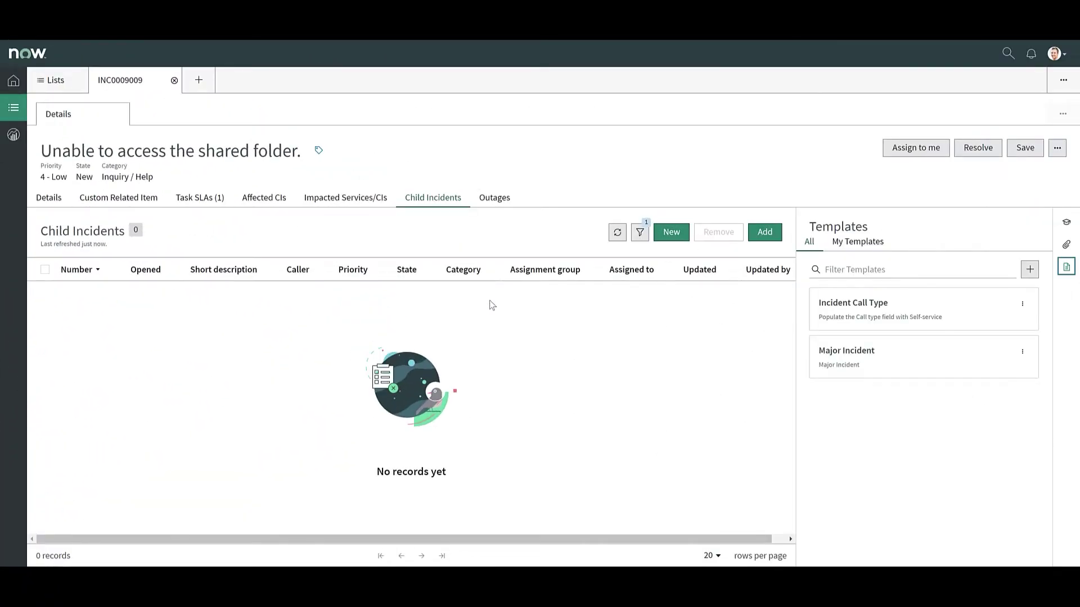
pyautogui.click(59, 198)
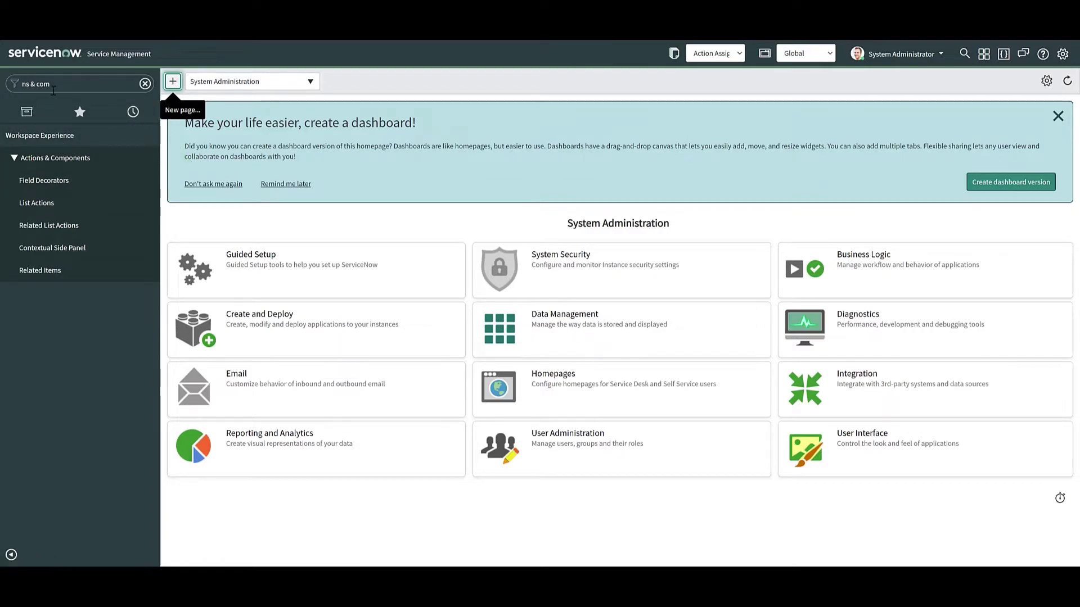
# - Open the list action assignments, filtered to Action Model = List with 48 records
pyautogui.click(63, 208)
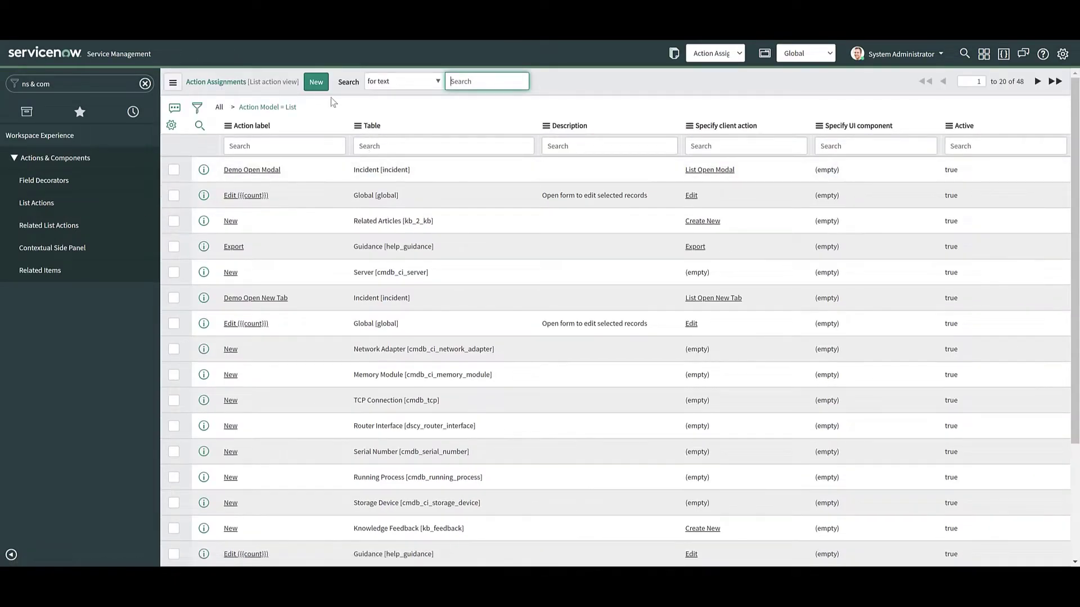
# - Create a new action assignment labelled 'Contact Type as Email' with name contact_type_As_email
pyautogui.click(318, 84)
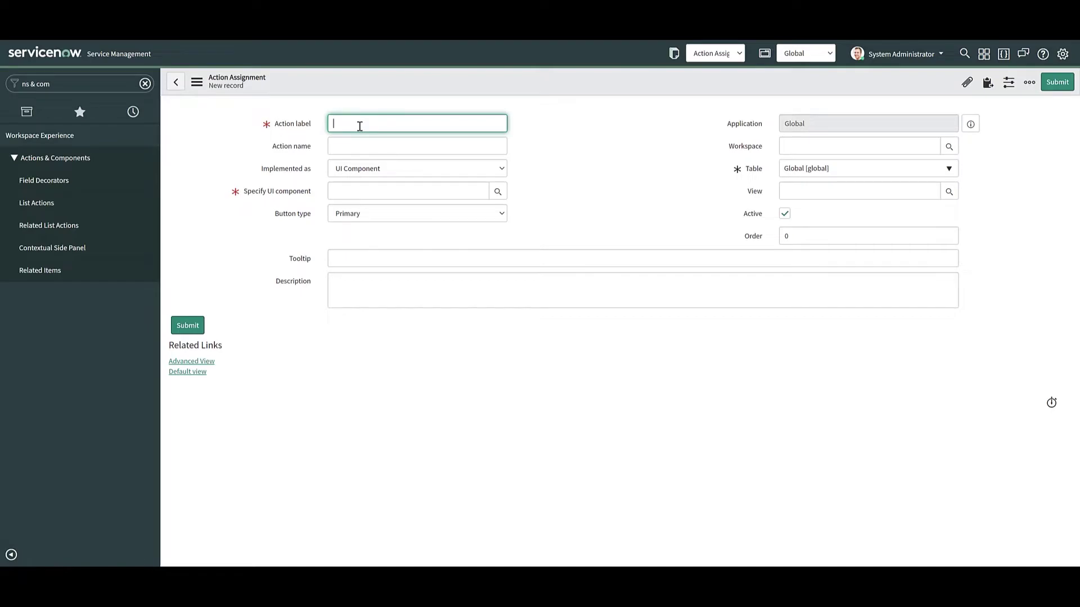
pyautogui.write('Contact Type as Email')
pyautogui.press('Tab')
pyautogui.write('contact_type_As_email')
pyautogui.press('Tab')
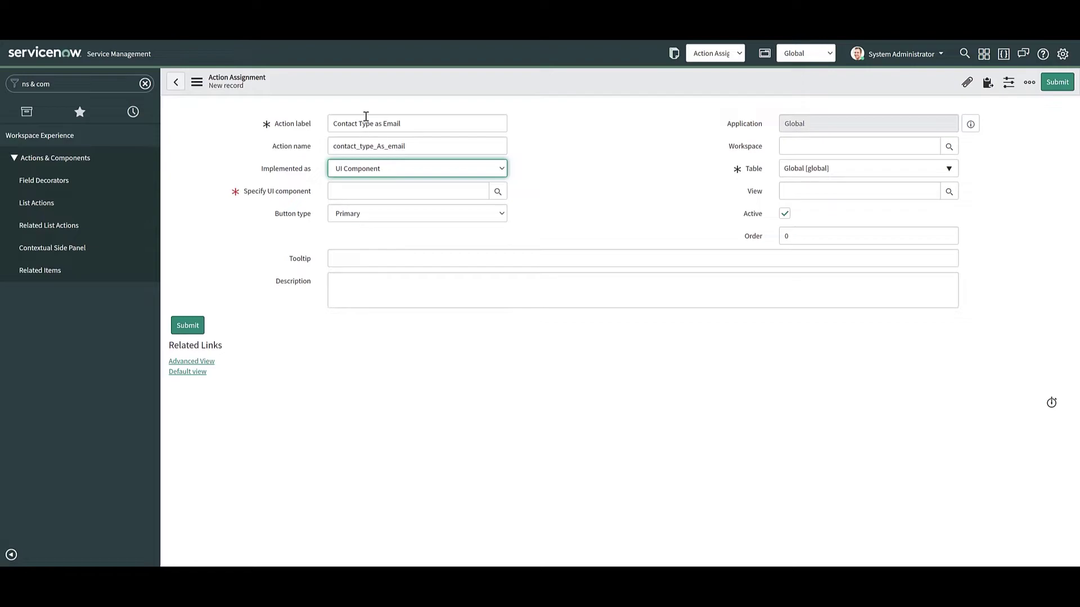
# - Implement the action as a Server Script on the Incident table
pyautogui.click(356, 166)
pyautogui.click(370, 204)
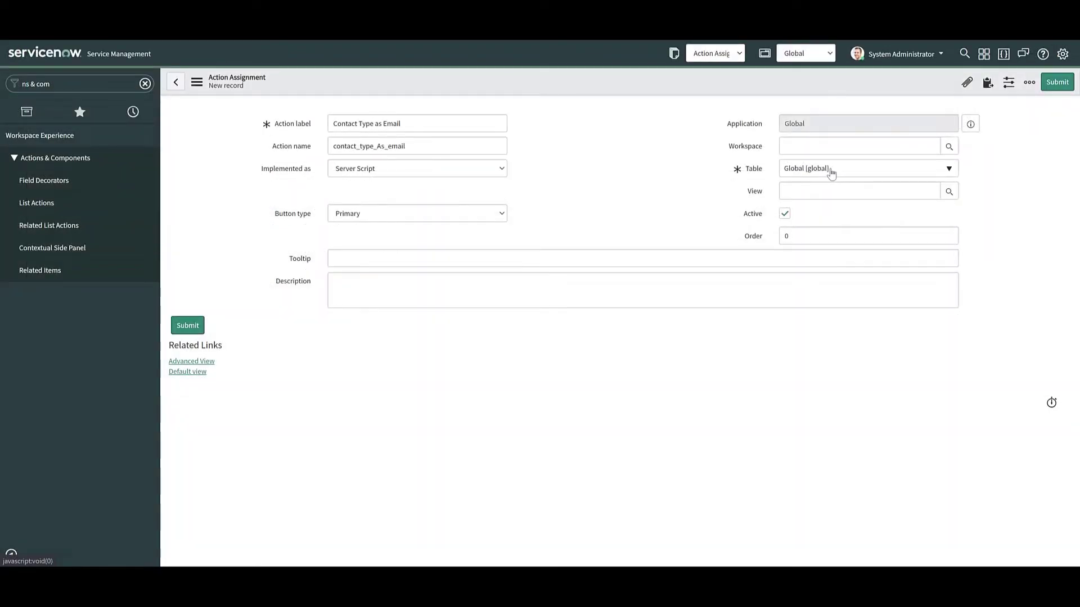
pyautogui.click(831, 174)
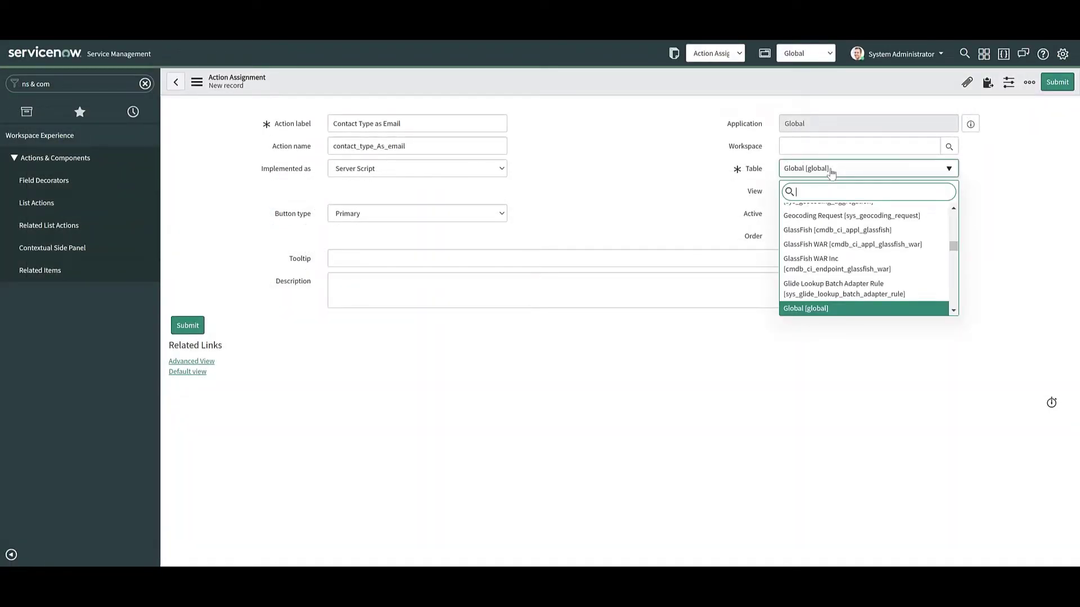
pyautogui.write('incident')
pyautogui.click(822, 208)
# - Limit the action to the Workspace view with order 100 and save the record
pyautogui.click(821, 192)
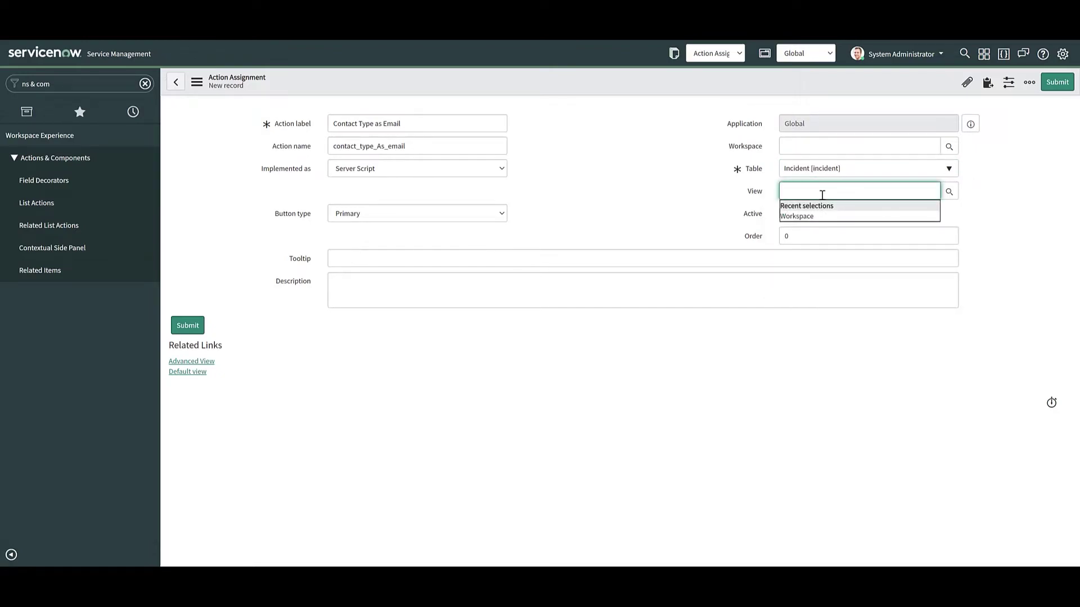
pyautogui.click(819, 216)
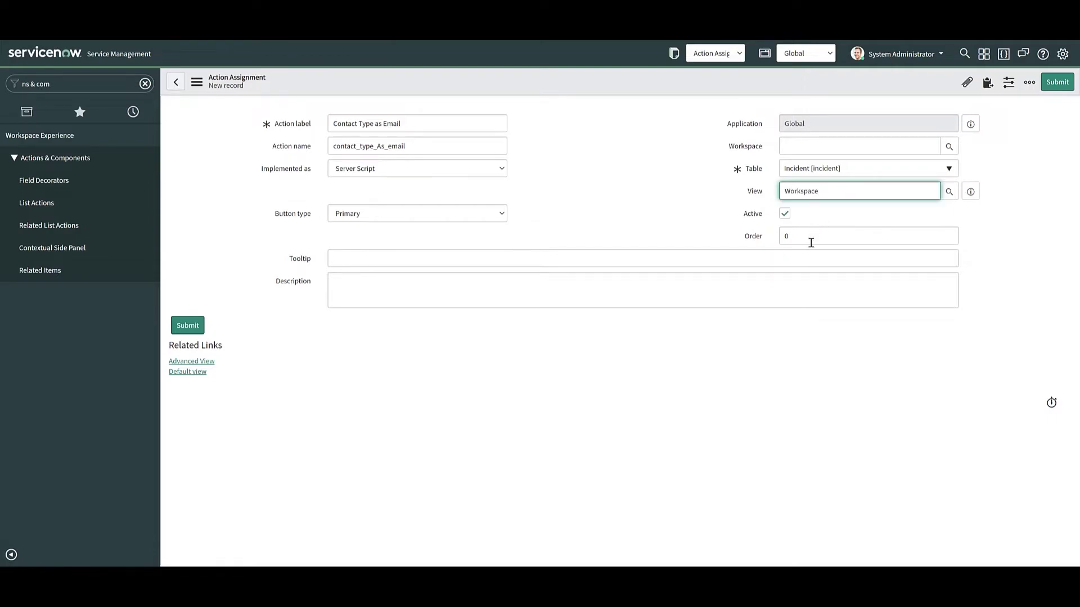
pyautogui.doubleClick(811, 242)
pyautogui.write('100')
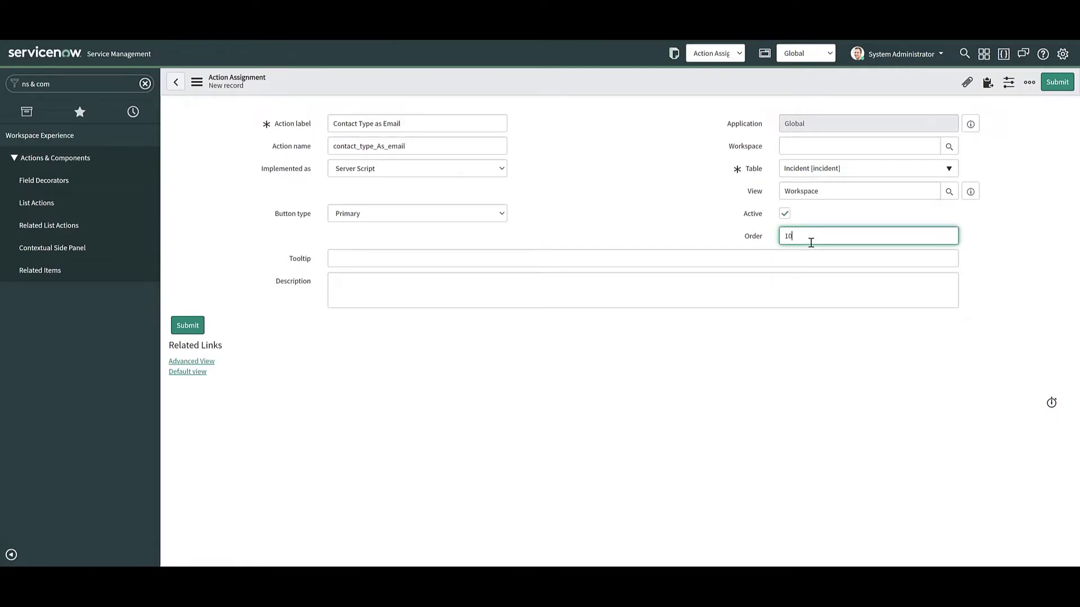
pyautogui.rightClick(570, 84)
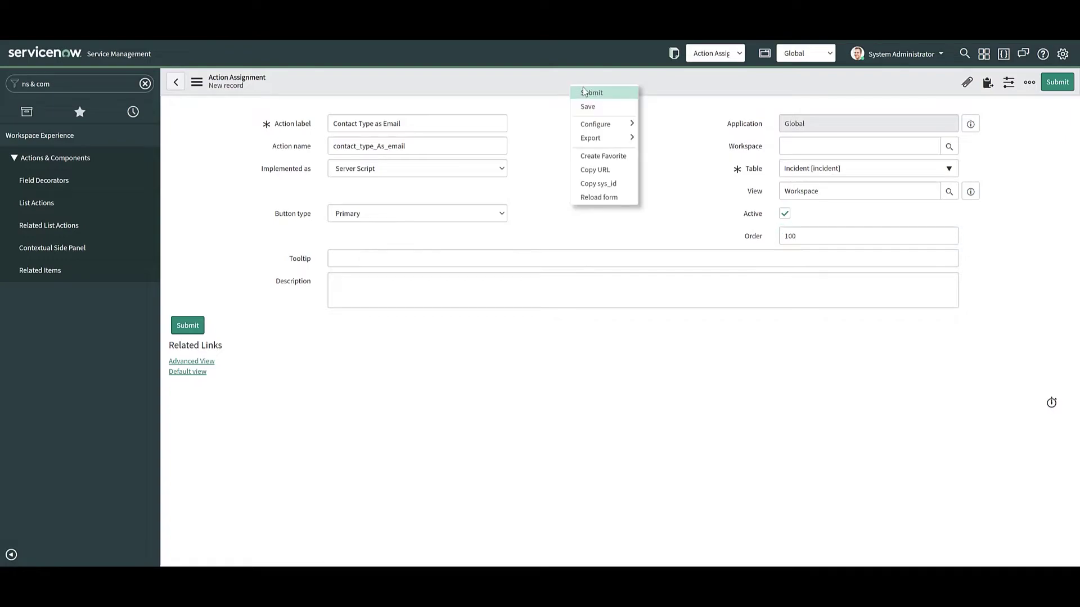
pyautogui.click(594, 103)
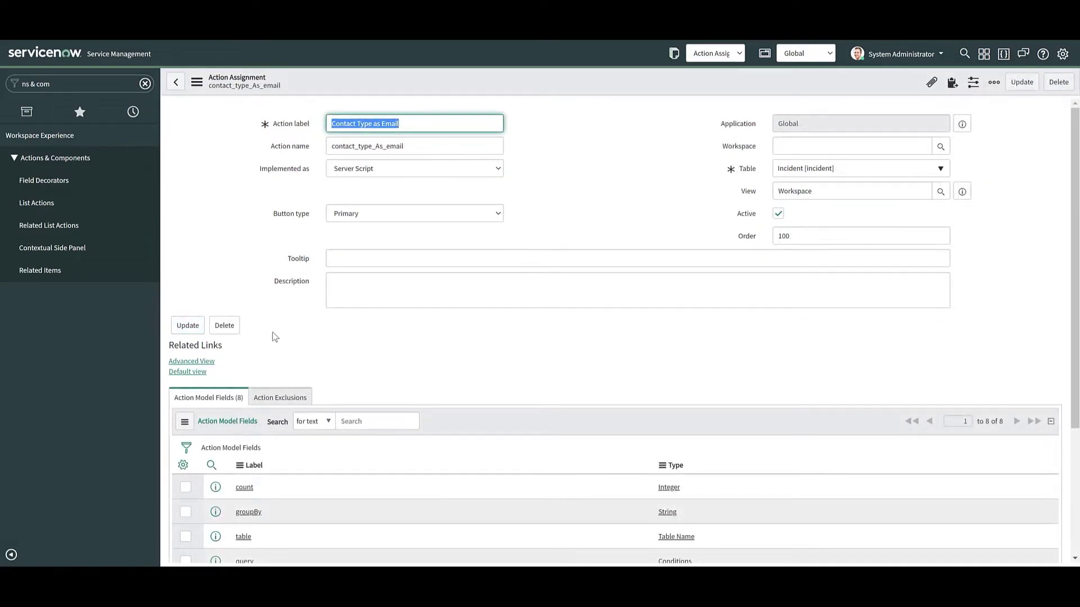
# - Reveal the assignment's advanced settings and locate the Client Conditions builder
pyautogui.click(193, 362)
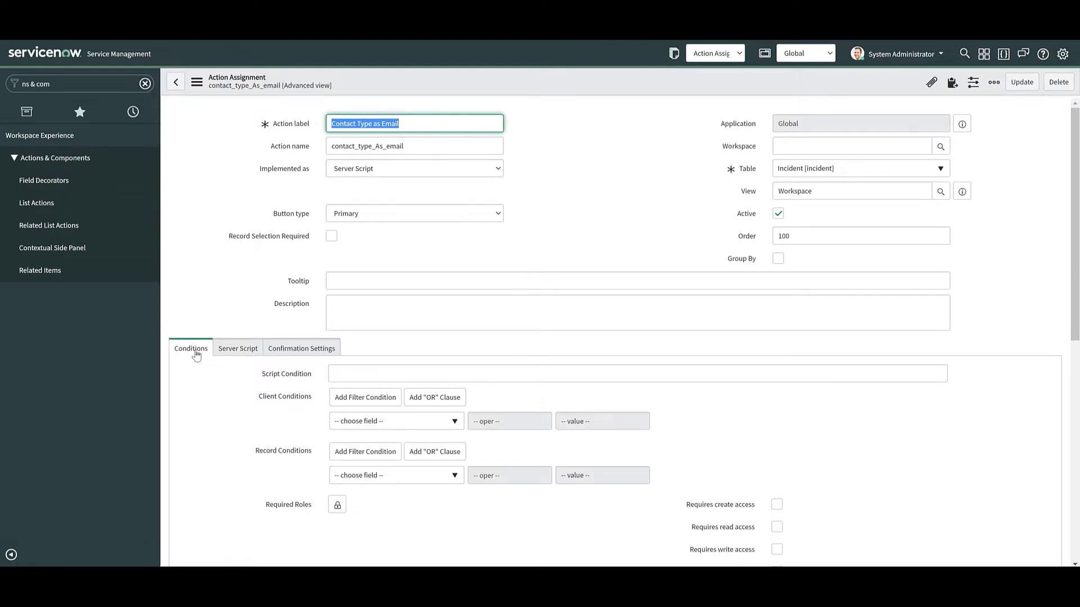
pyautogui.scroll(-2, 199, 349)
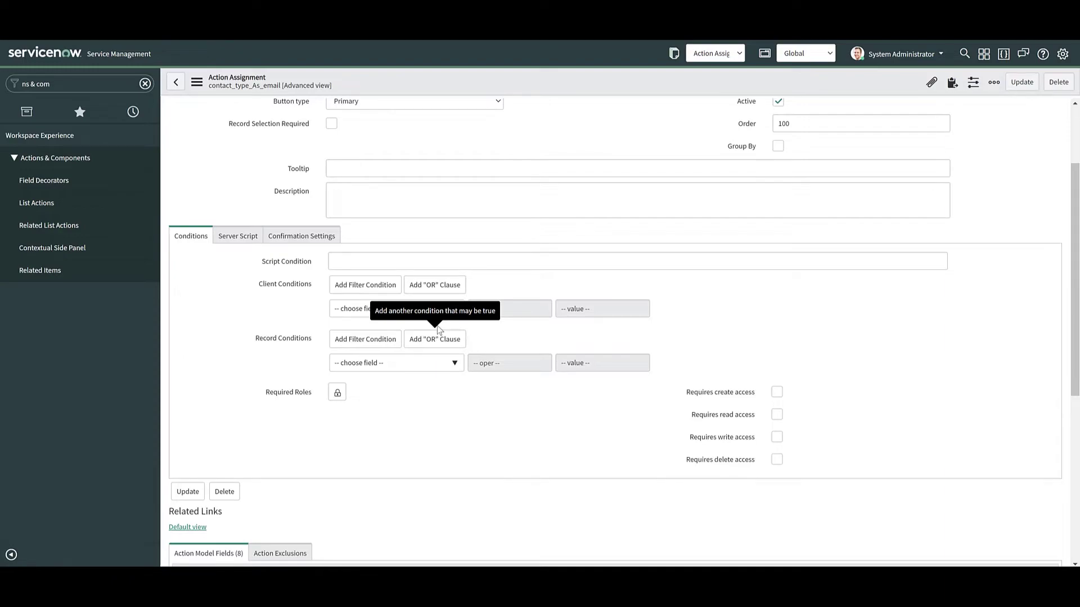
pyautogui.click(386, 310)
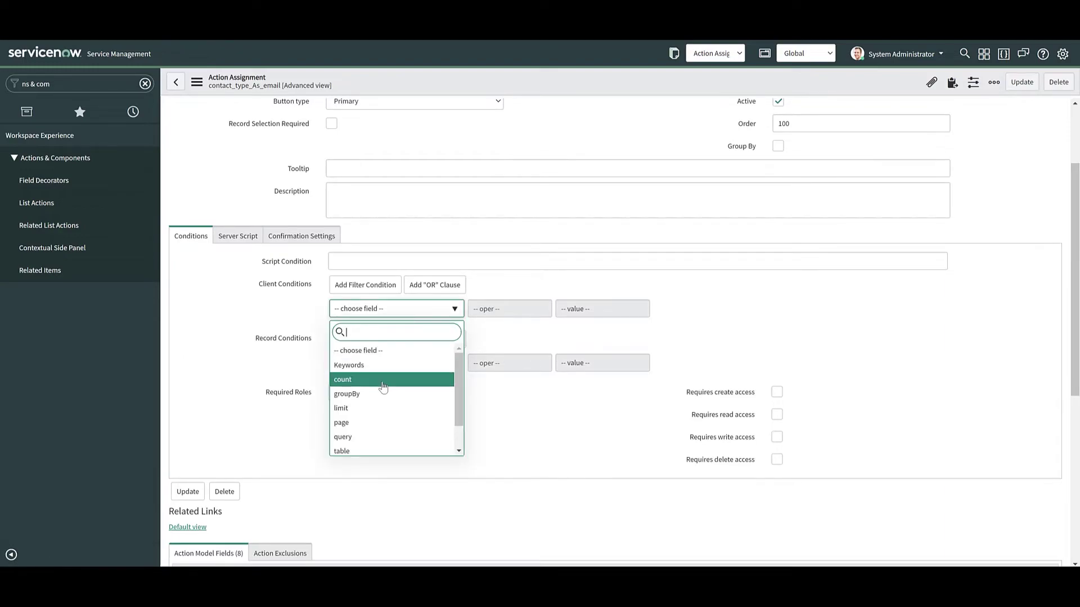
pyautogui.click(214, 326)
pyautogui.scroll(-4, 221, 308)
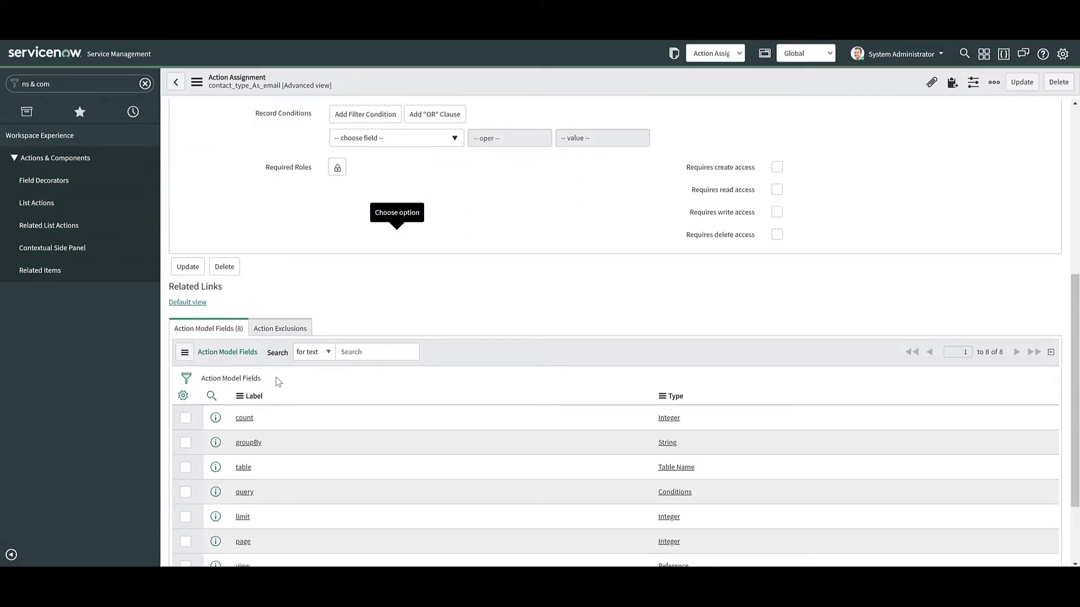
pyautogui.scroll(-1, 225, 306)
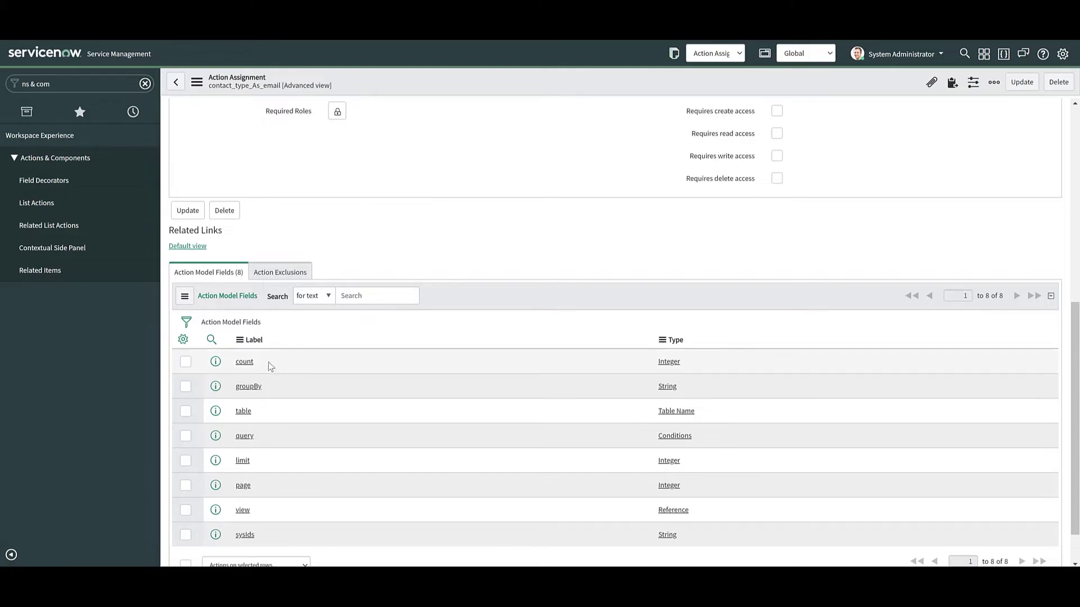
pyautogui.scroll(4, 362, 260)
# - Set the client condition to count greater than 0
pyautogui.click(362, 253)
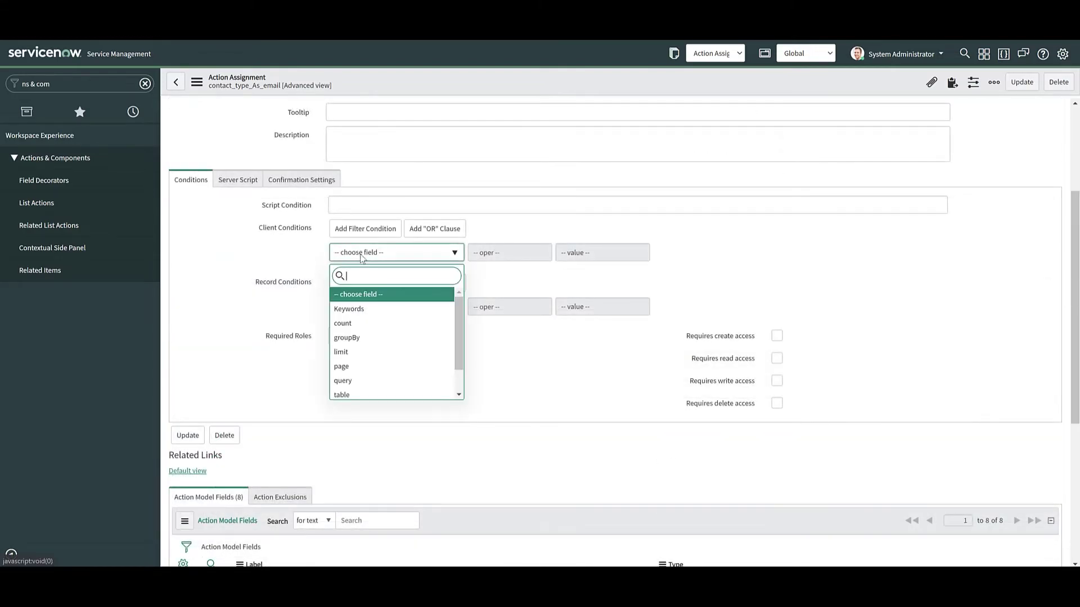
pyautogui.click(356, 324)
pyautogui.click(509, 253)
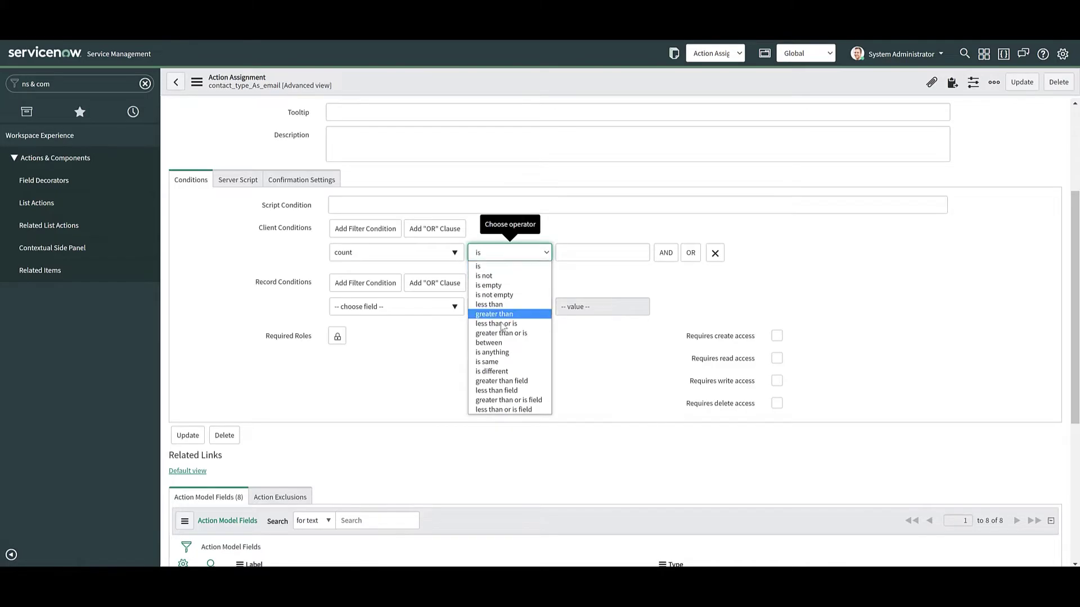
pyautogui.click(493, 313)
pyautogui.click(559, 252)
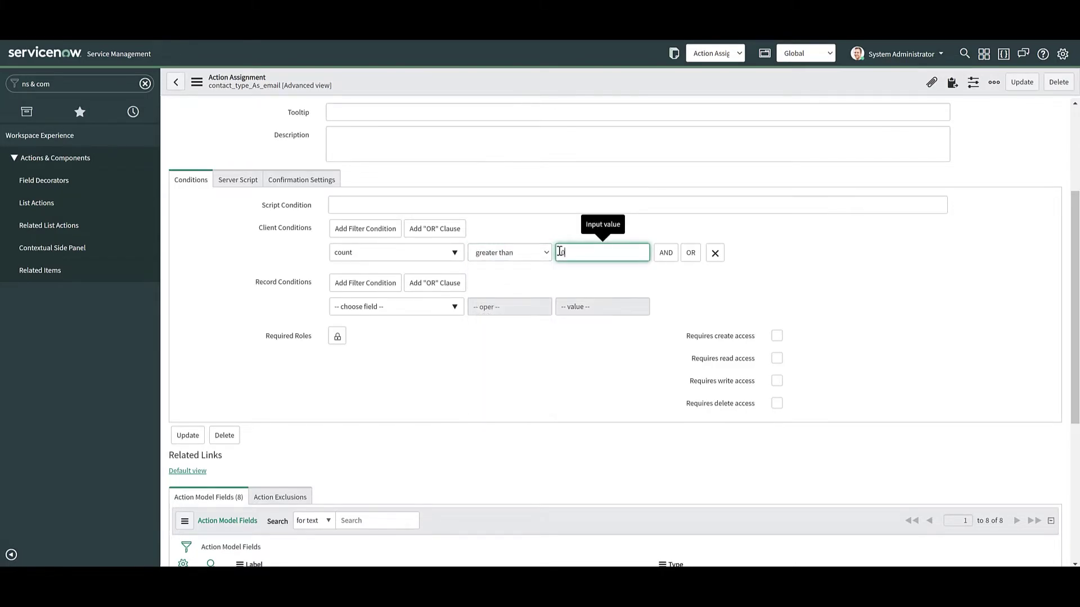
pyautogui.click(818, 252)
pyautogui.scroll(3, 816, 259)
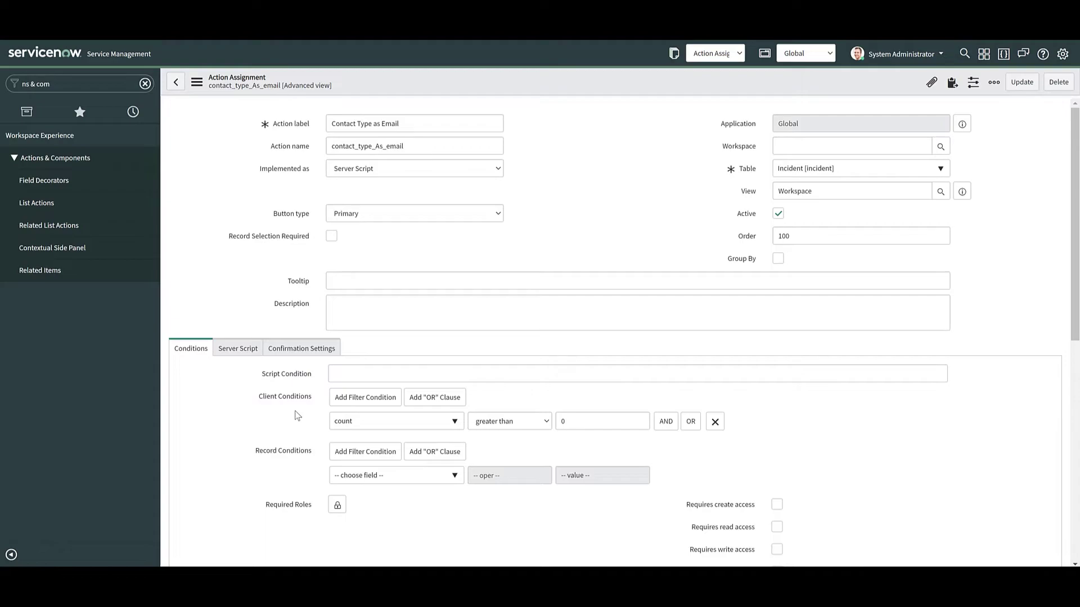
# - Show the Server Script tab of the Contact Type as Email assignment
pyautogui.click(251, 347)
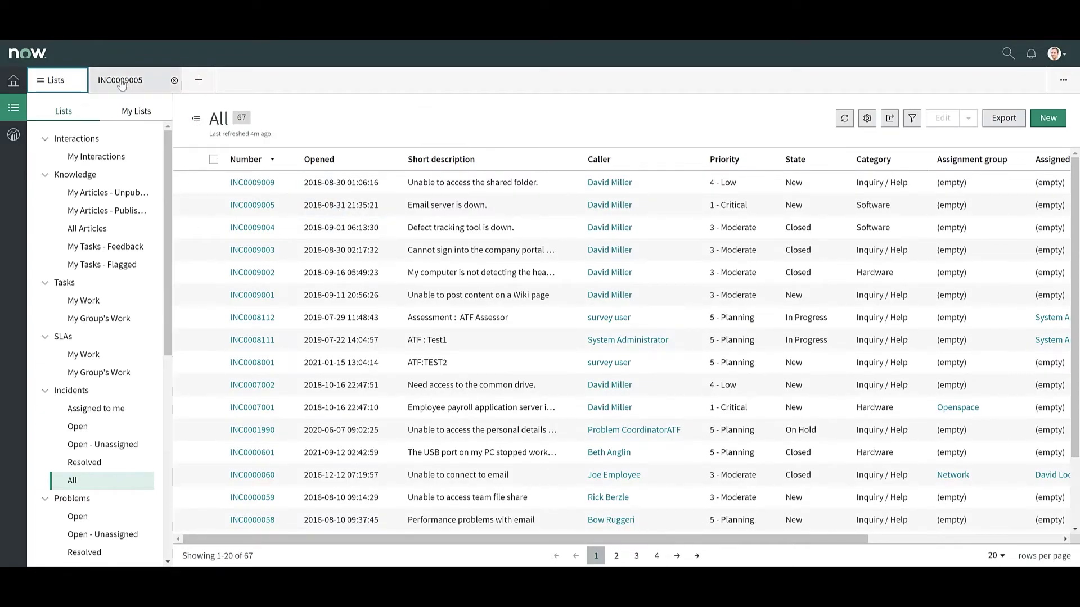
pyautogui.click(13, 108)
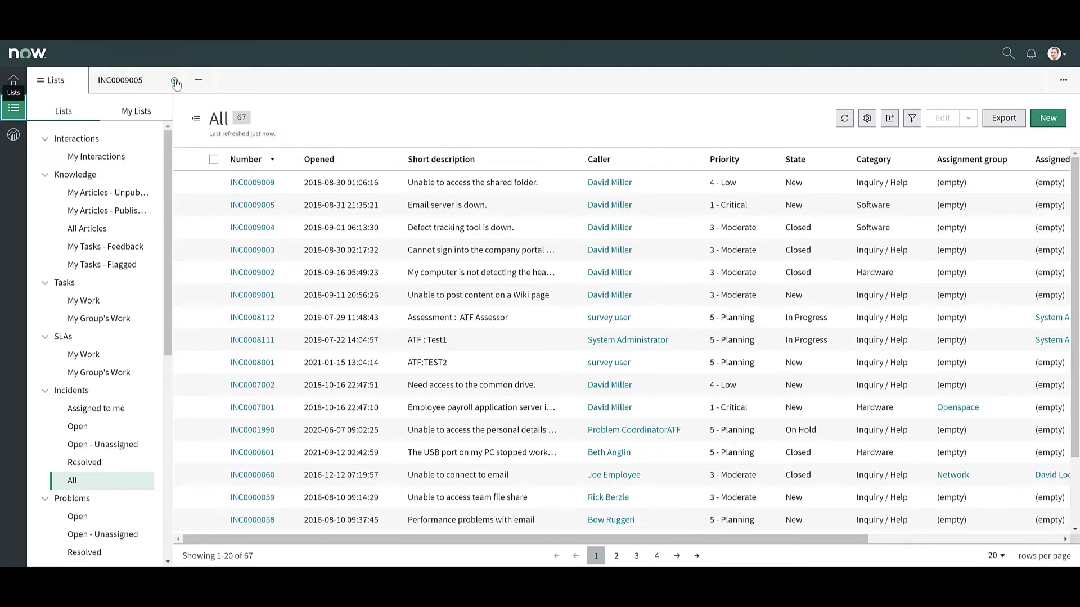
pyautogui.click(264, 208)
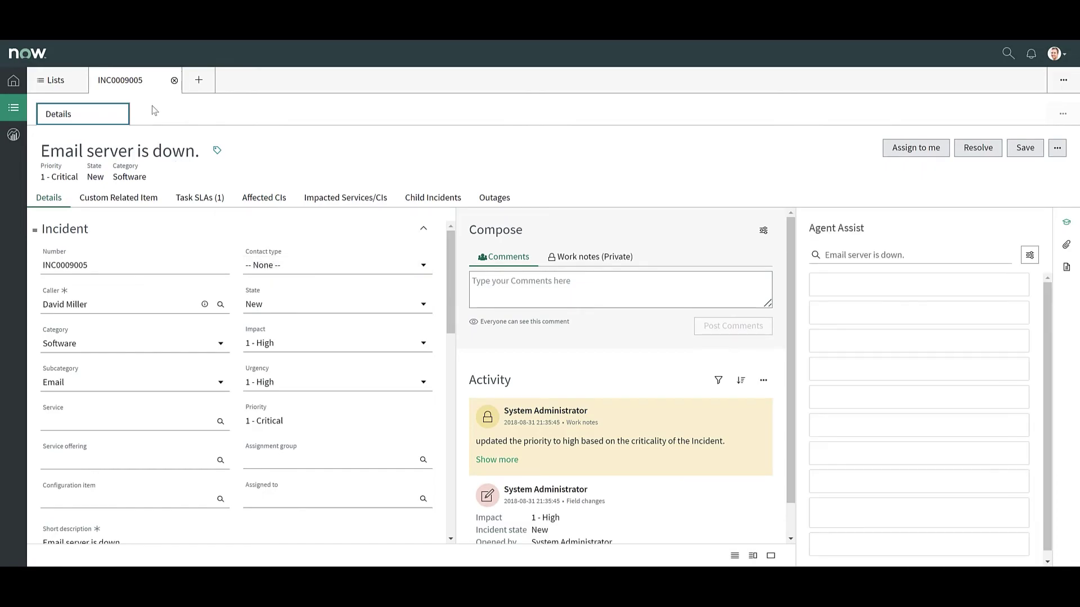
pyautogui.click(55, 80)
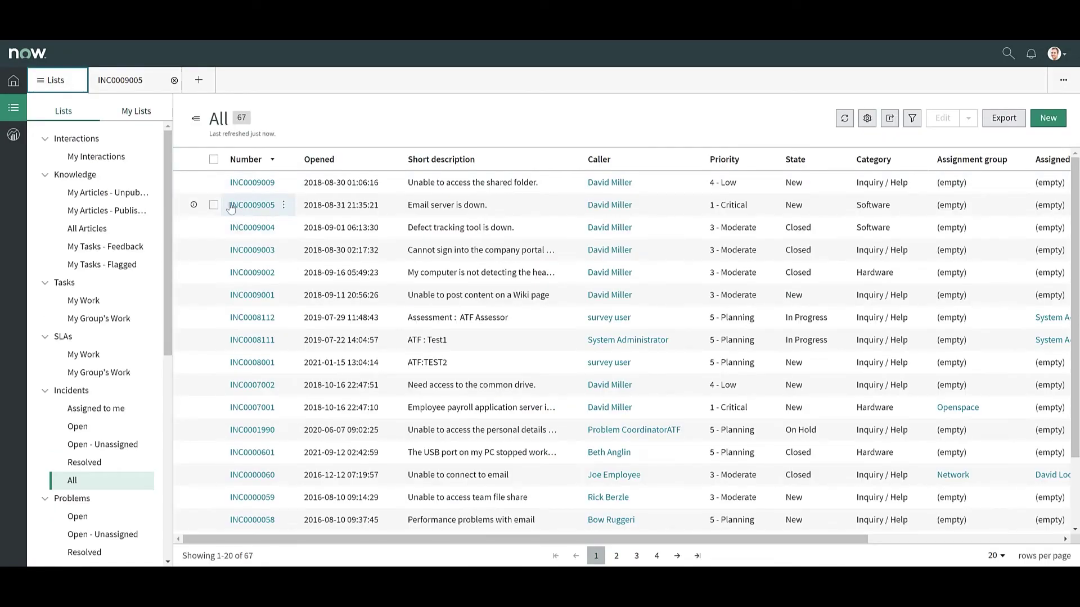
pyautogui.click(214, 205)
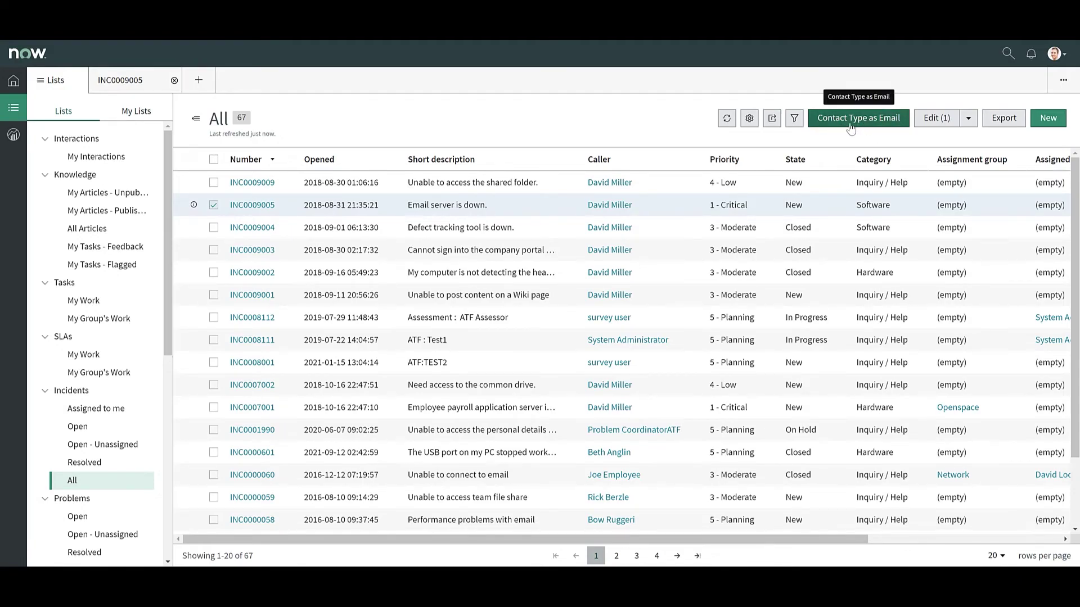
# - Try the Contact Type as Email action on INC0009005, then select INC0009003, INC0009002 and INC0009001
pyautogui.click(860, 128)
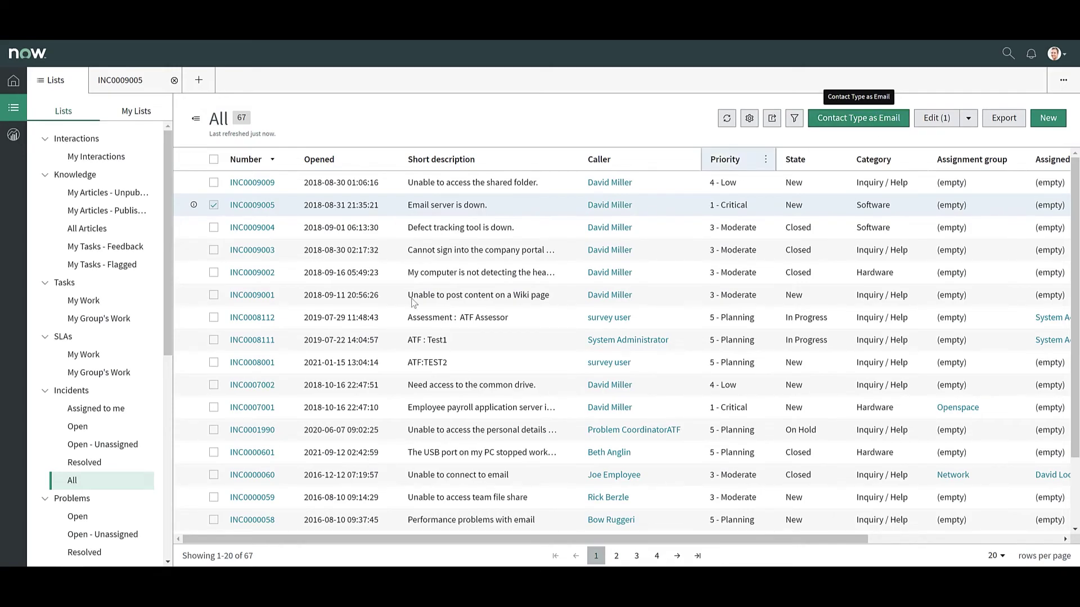
pyautogui.click(214, 205)
pyautogui.click(214, 250)
pyautogui.click(214, 273)
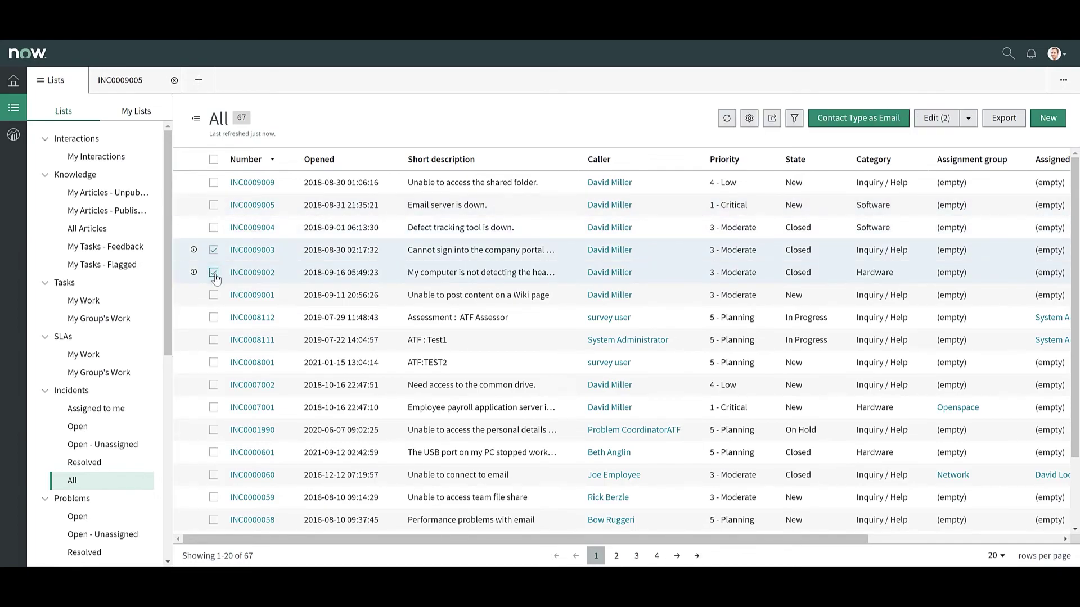
pyautogui.click(213, 294)
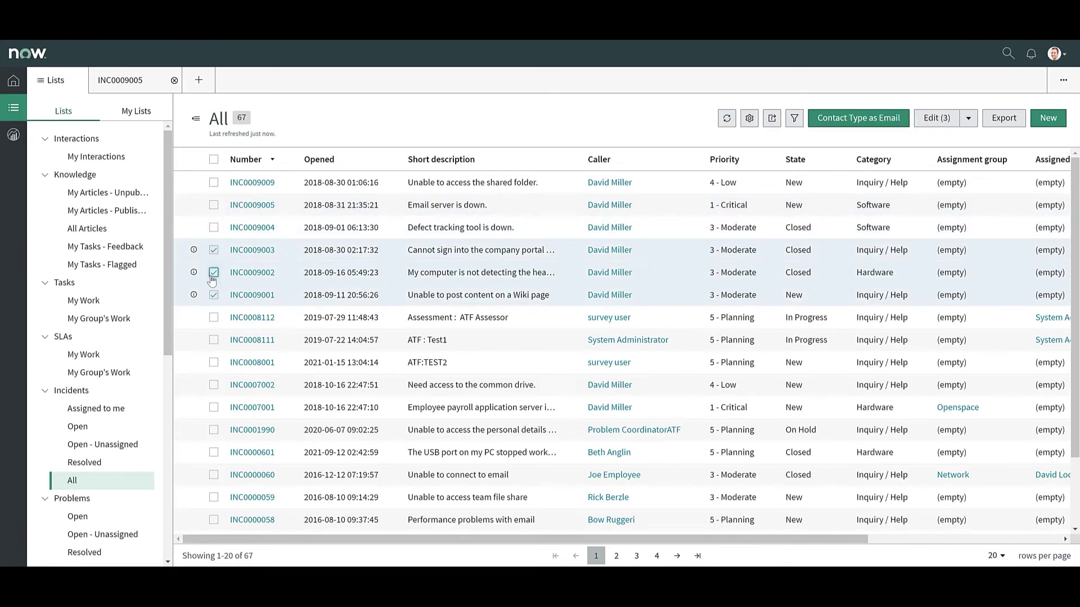
# - Narrow the selection to INC0009005, INC0009002 and INC0009001 and apply Contact Type as Email
pyautogui.click(213, 249)
pyautogui.click(214, 272)
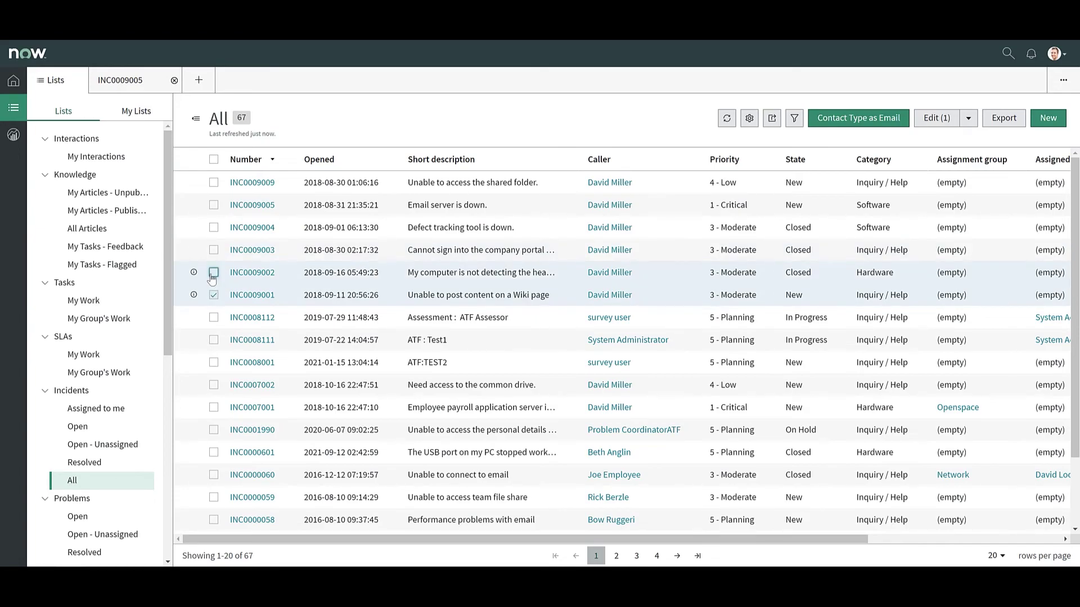
pyautogui.click(214, 272)
pyautogui.click(213, 205)
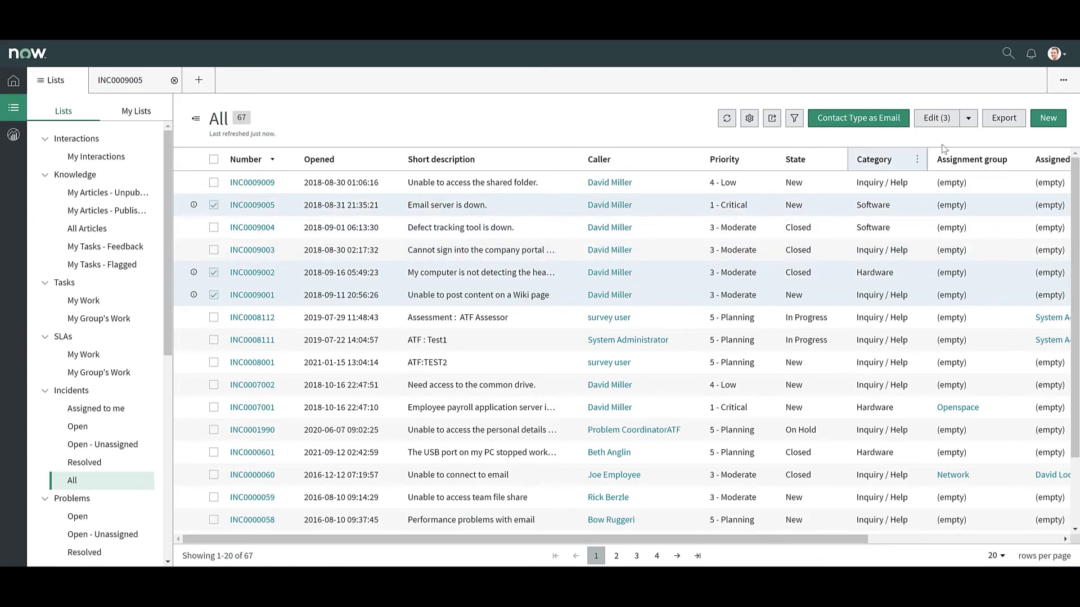
pyautogui.click(894, 124)
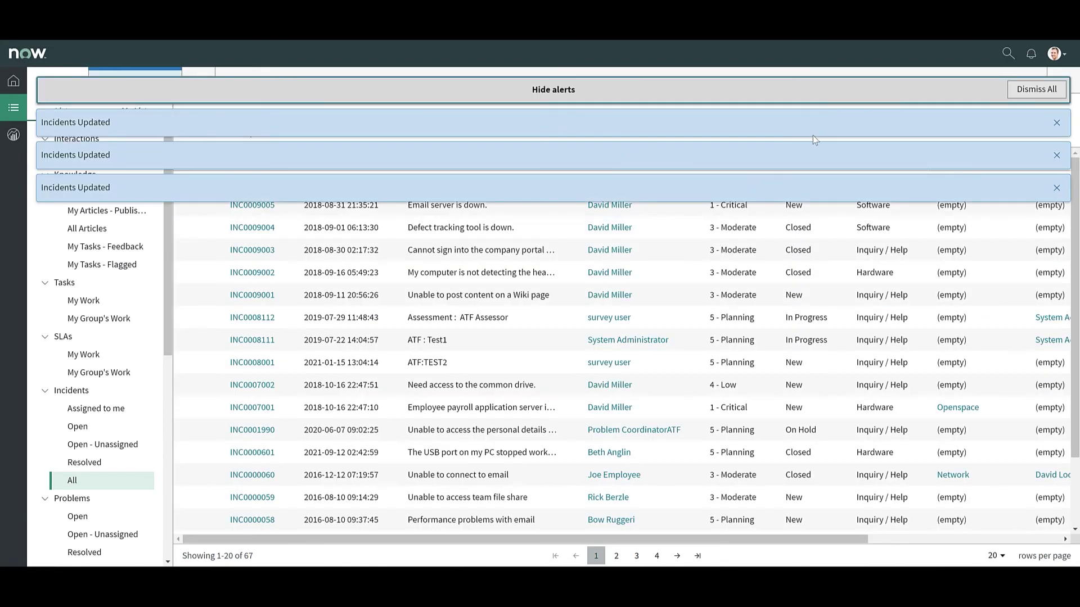
# - Dismiss the Incidents Updated alerts and open INC0009005 to confirm its Contact type is Email
pyautogui.click(1036, 89)
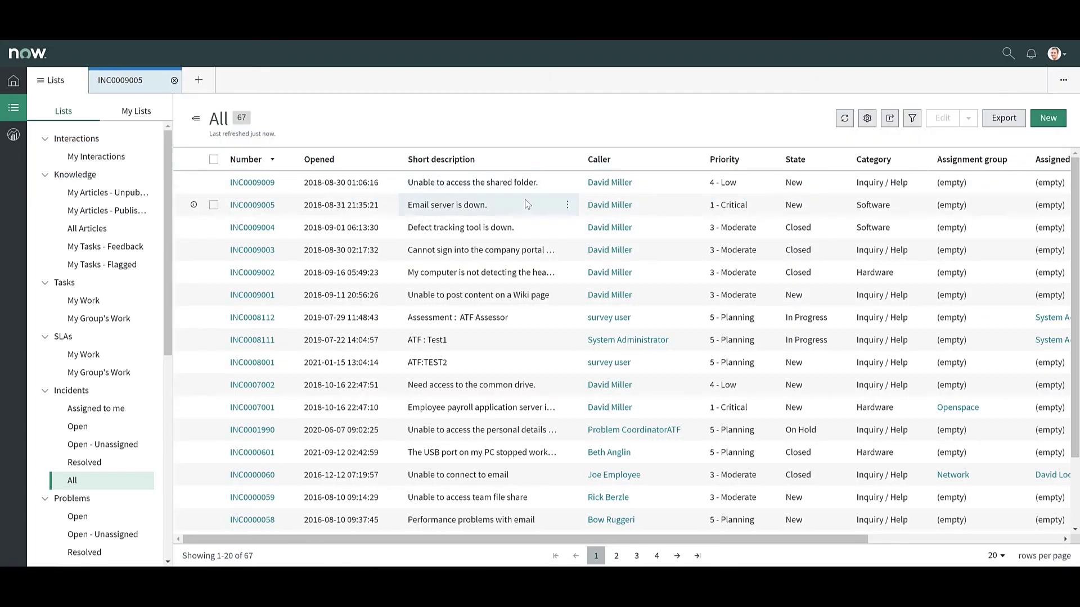
pyautogui.click(130, 80)
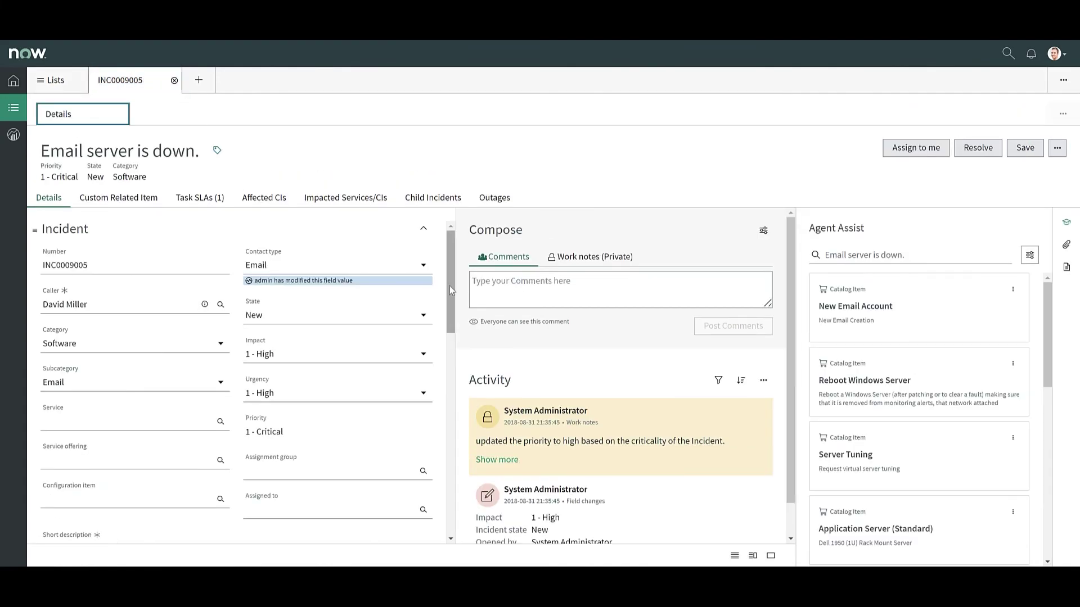